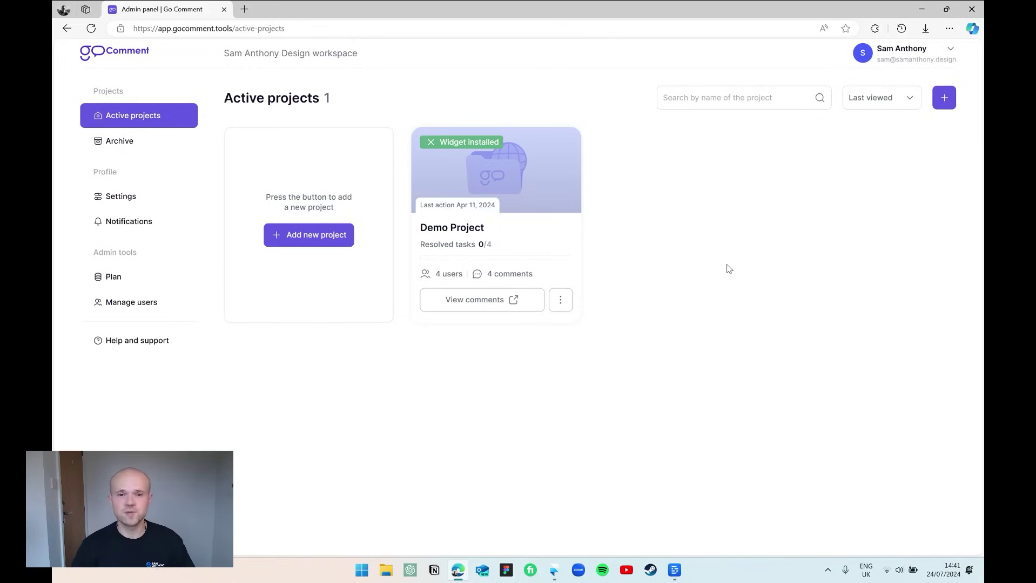
Create a new GoComment project using the design website's saved name and URL
{"action": "left_click", "coordinate": [313, 236]}
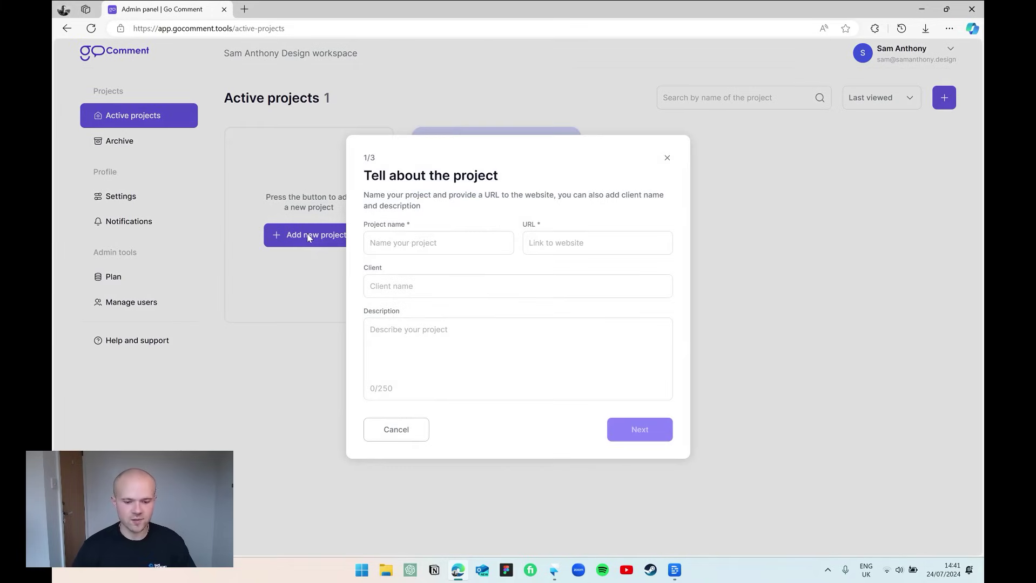
{"action": "left_click", "coordinate": [422, 242]}
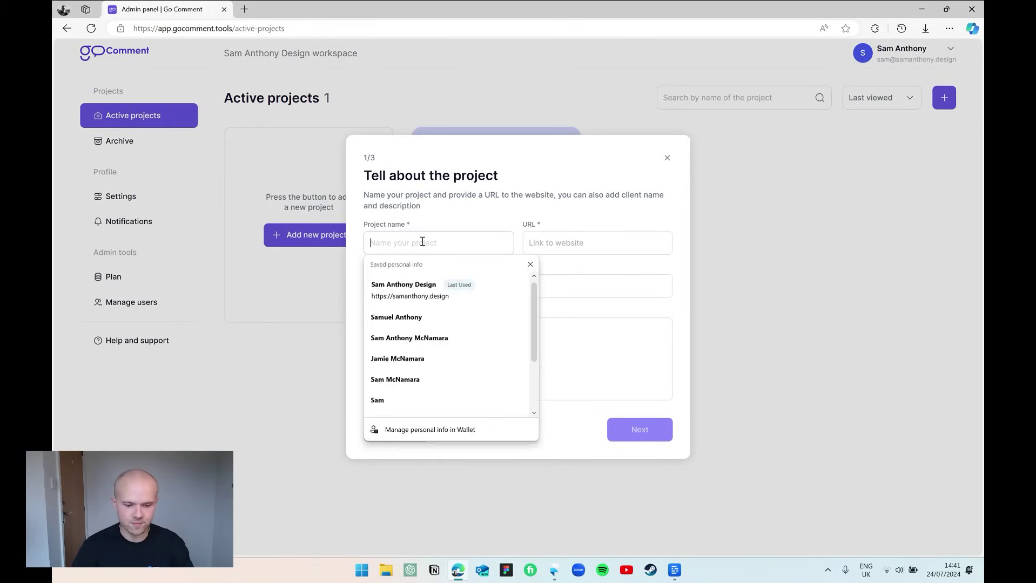
{"action": "left_click", "coordinate": [427, 282]}
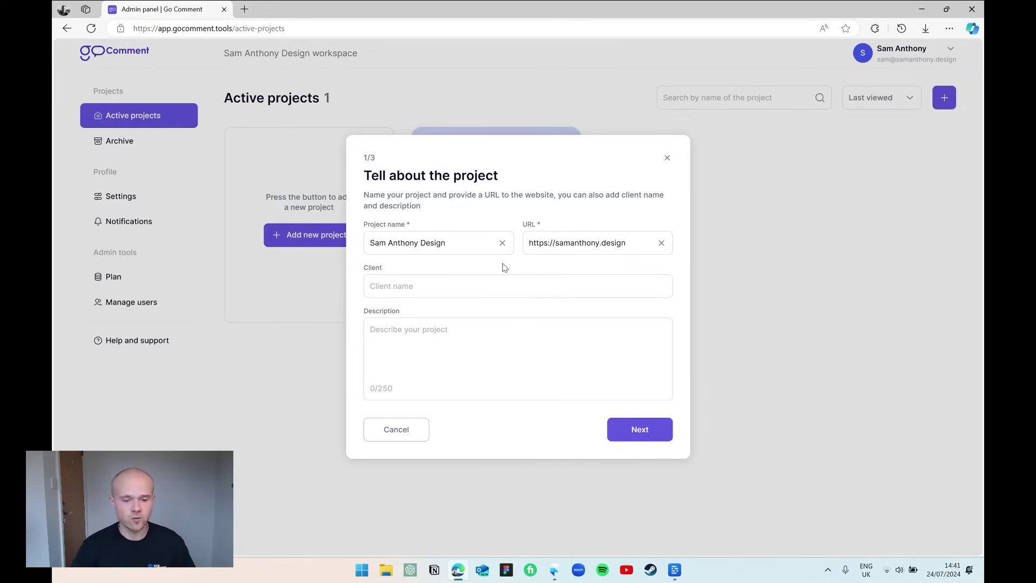
{"action": "left_click", "coordinate": [625, 435]}
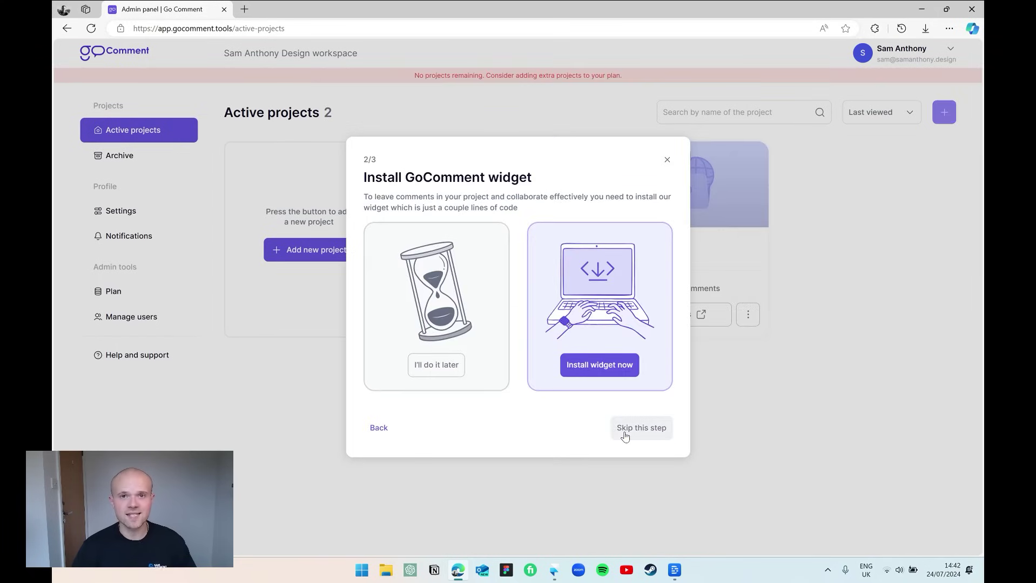
Choose to install the widget now and copy its embed script
{"action": "left_click", "coordinate": [599, 373]}
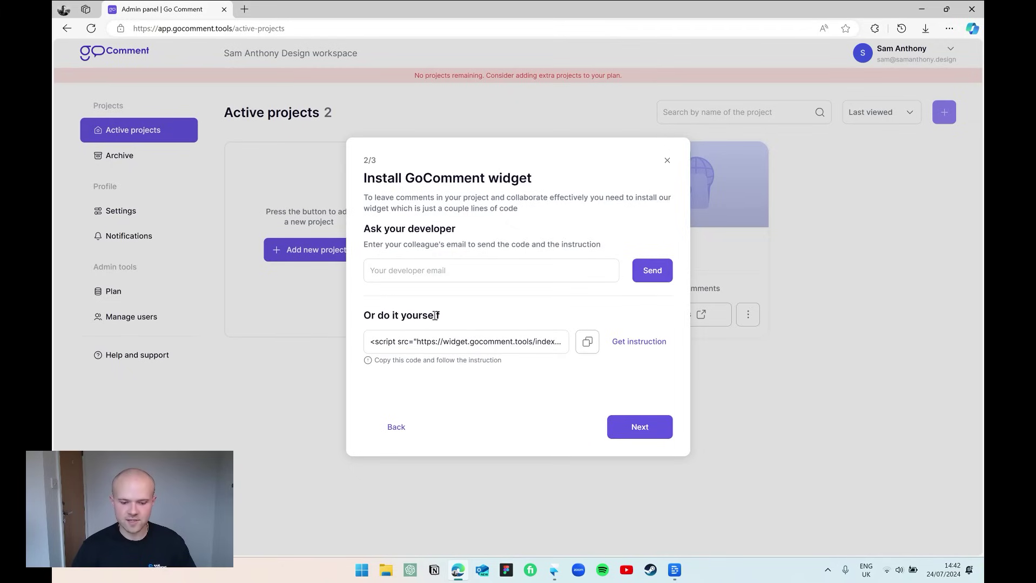
{"action": "left_click", "coordinate": [588, 345]}
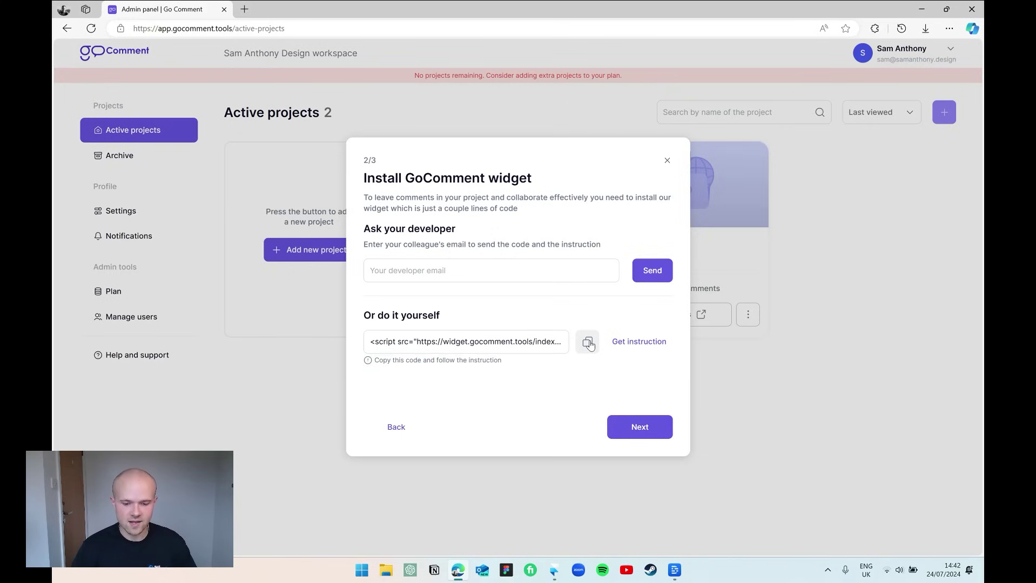
{"action": "key", "text": "alt+Tab"}
{"action": "key", "text": "alt+Tab"}
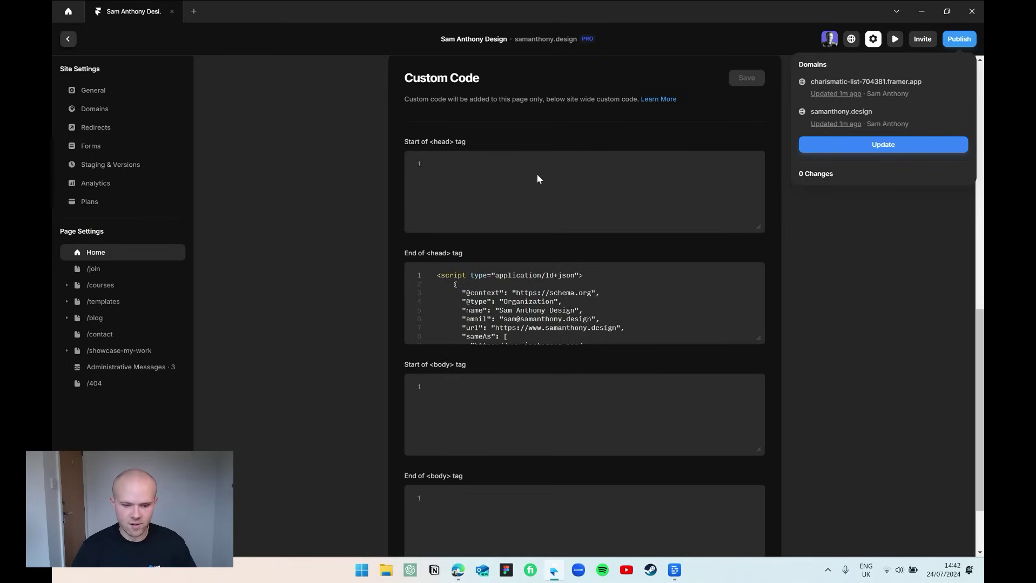
Go back to the Framer canvas and open the site settings' custom head code
{"action": "left_click", "coordinate": [347, 153]}
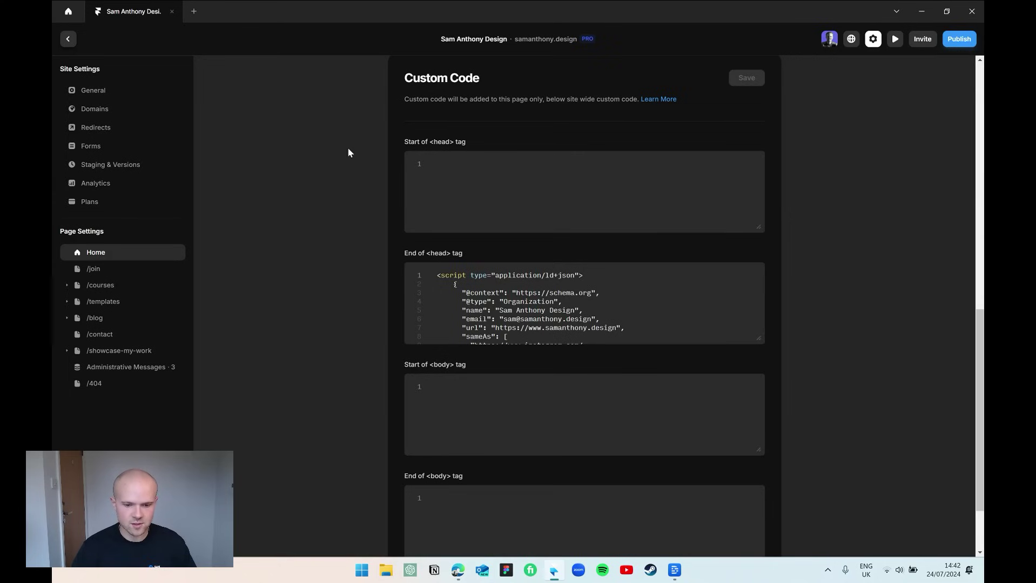
{"action": "scroll", "coordinate": [347, 153], "scroll_direction": "up", "scroll_amount": 2}
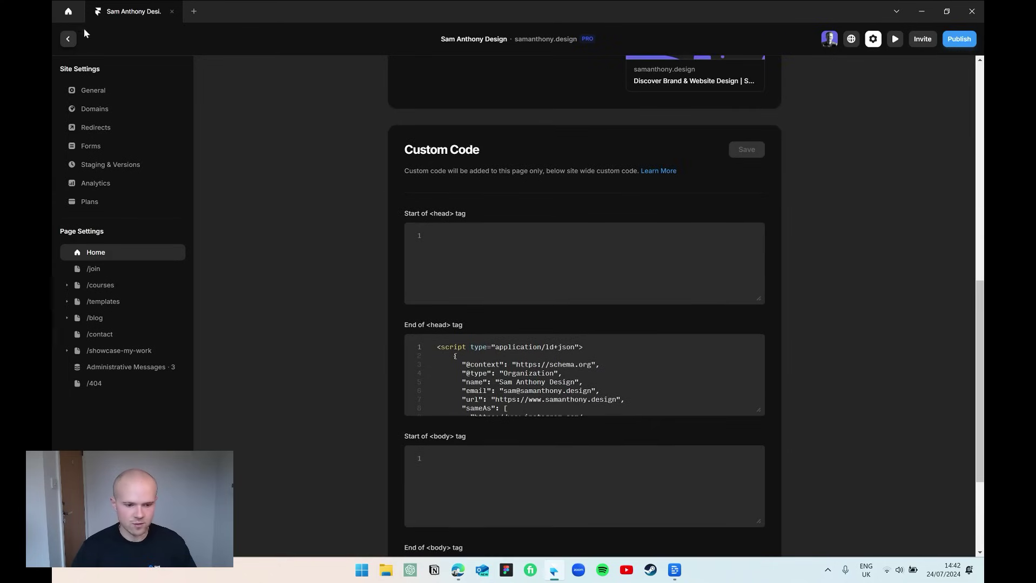
{"action": "left_click", "coordinate": [68, 38]}
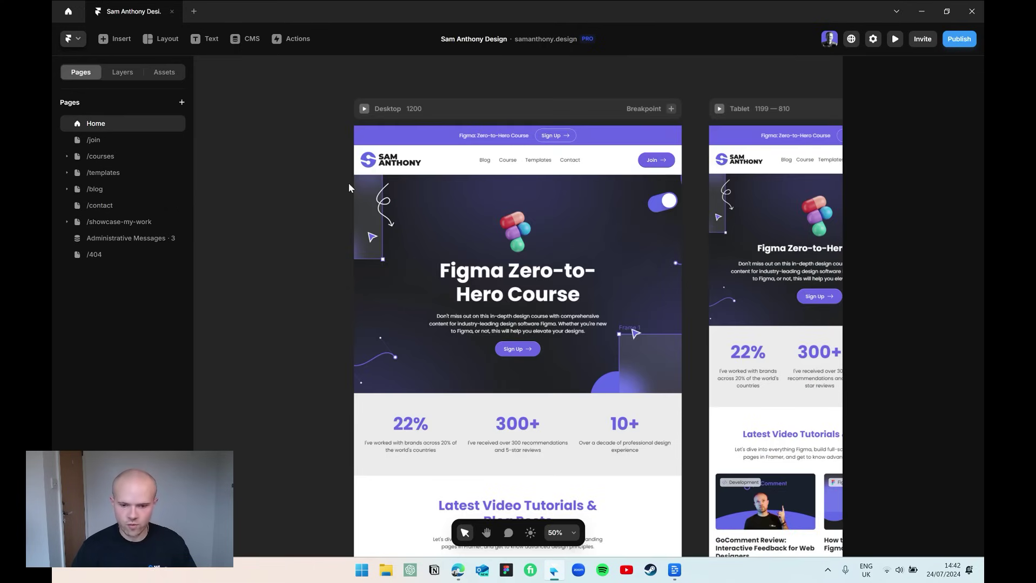
{"action": "left_click", "coordinate": [872, 38]}
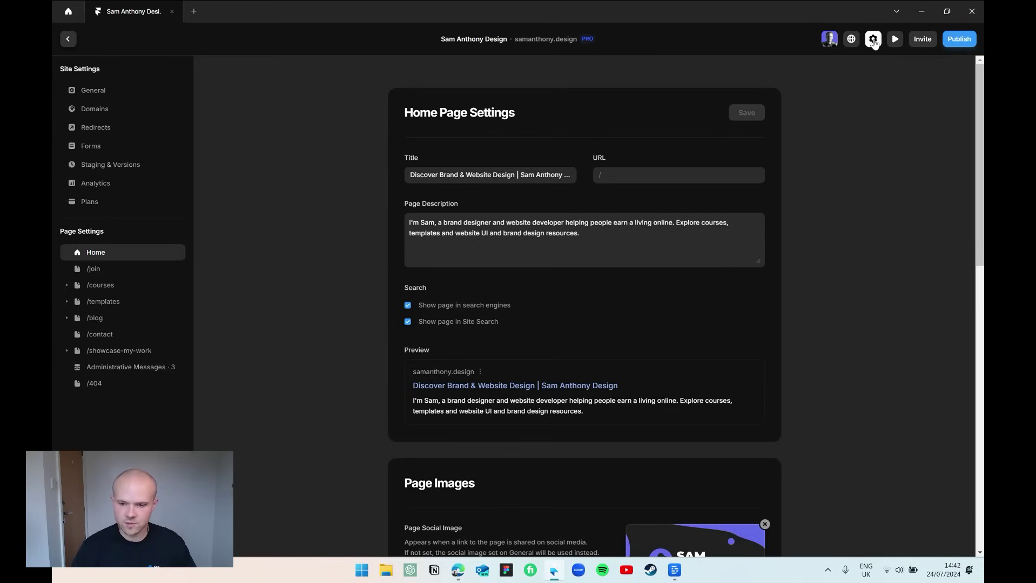
{"action": "left_click", "coordinate": [110, 90]}
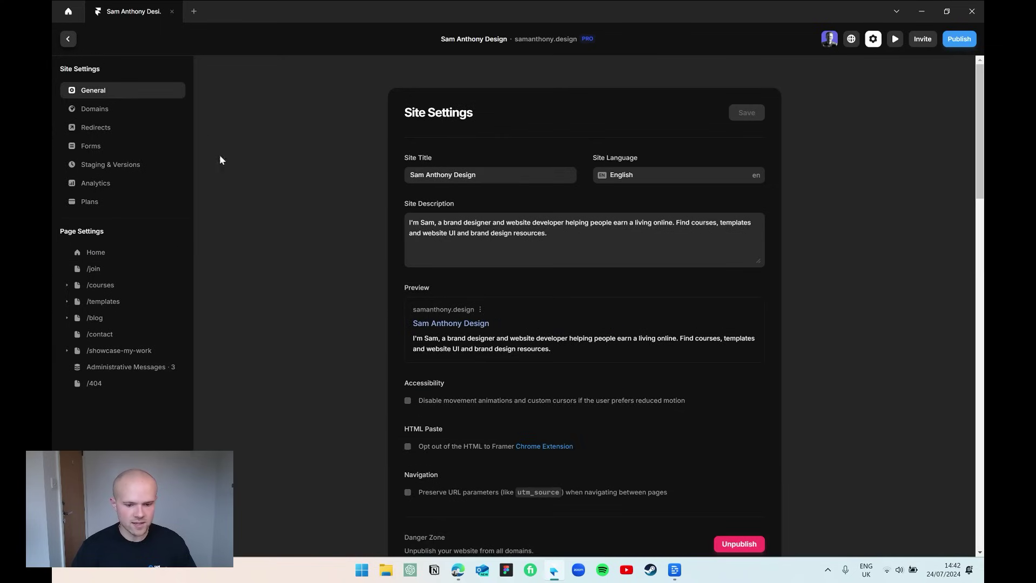
{"action": "scroll", "coordinate": [341, 268], "scroll_direction": "down", "scroll_amount": 15}
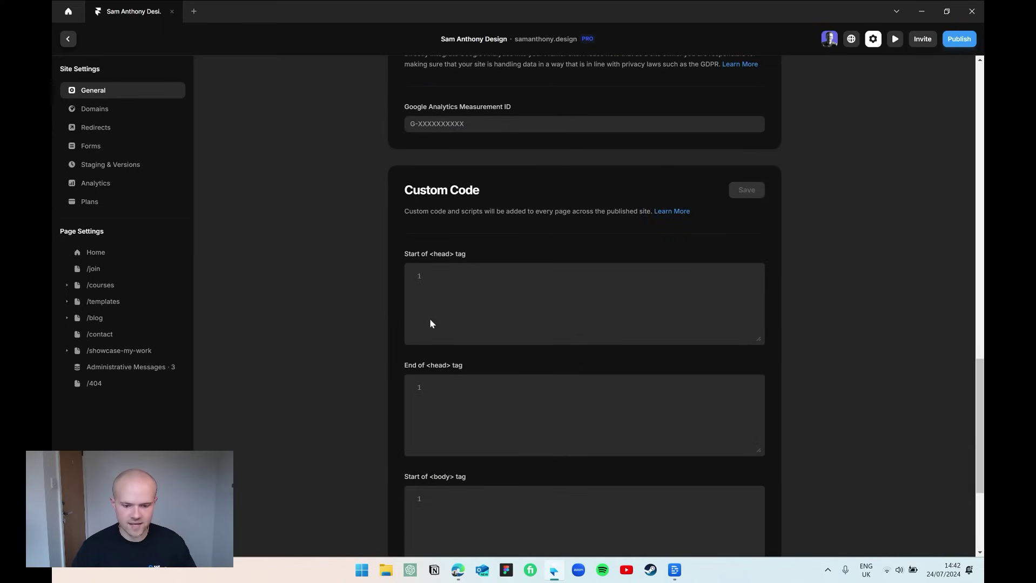
{"action": "left_click", "coordinate": [473, 326]}
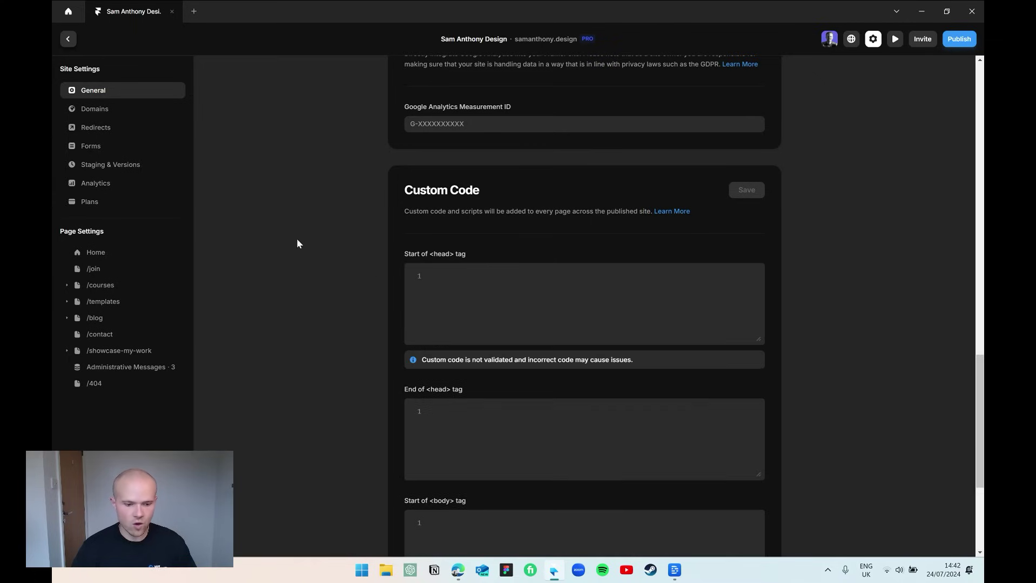
Paste the GoComment script into the Home page's start-of-head code, save, and start publishing
{"action": "left_click", "coordinate": [96, 254]}
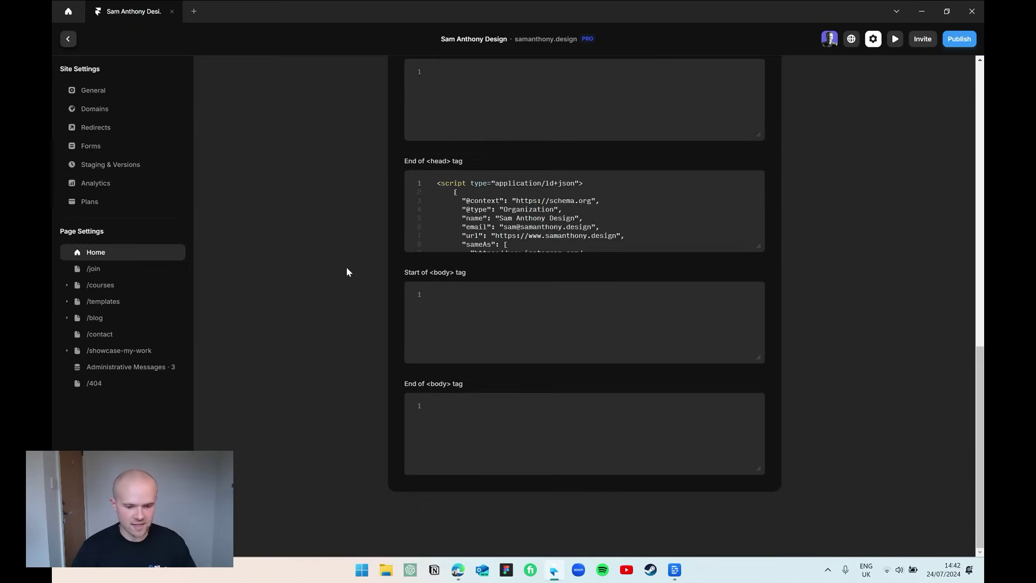
{"action": "scroll", "coordinate": [346, 267], "scroll_direction": "up", "scroll_amount": 3}
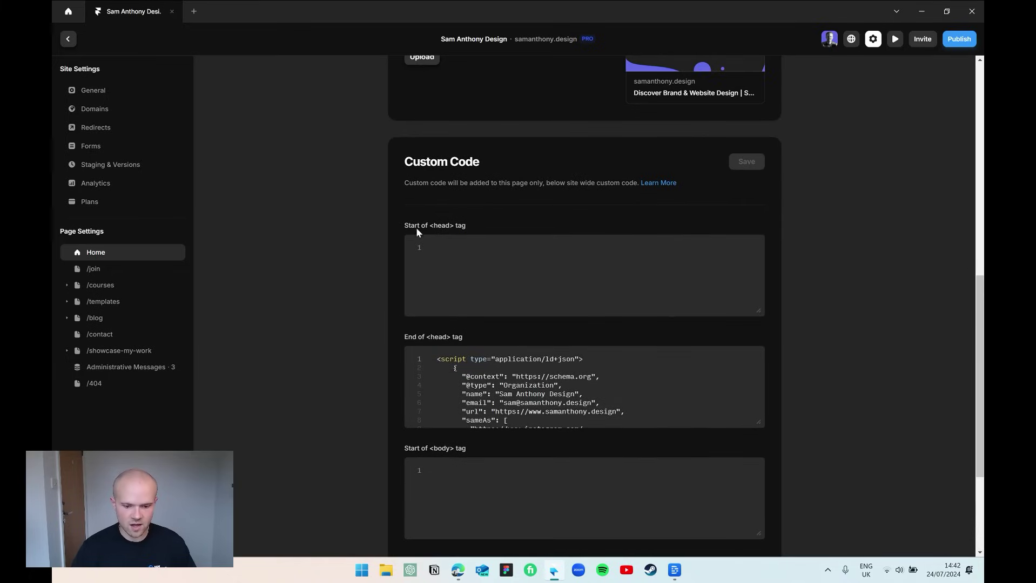
{"action": "left_click", "coordinate": [486, 261]}
{"action": "key", "text": "ctrl+v"}
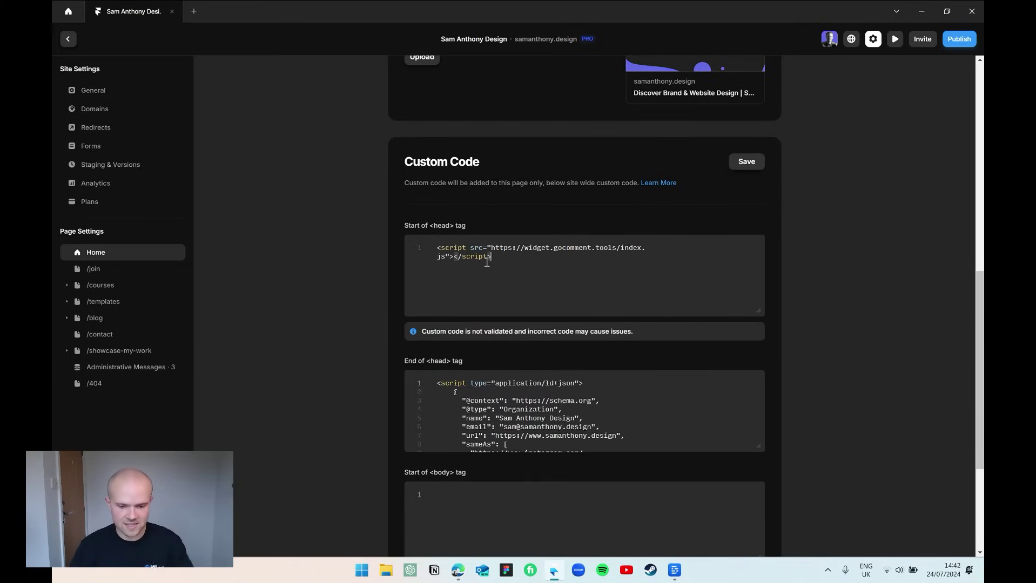
{"action": "left_click", "coordinate": [746, 161]}
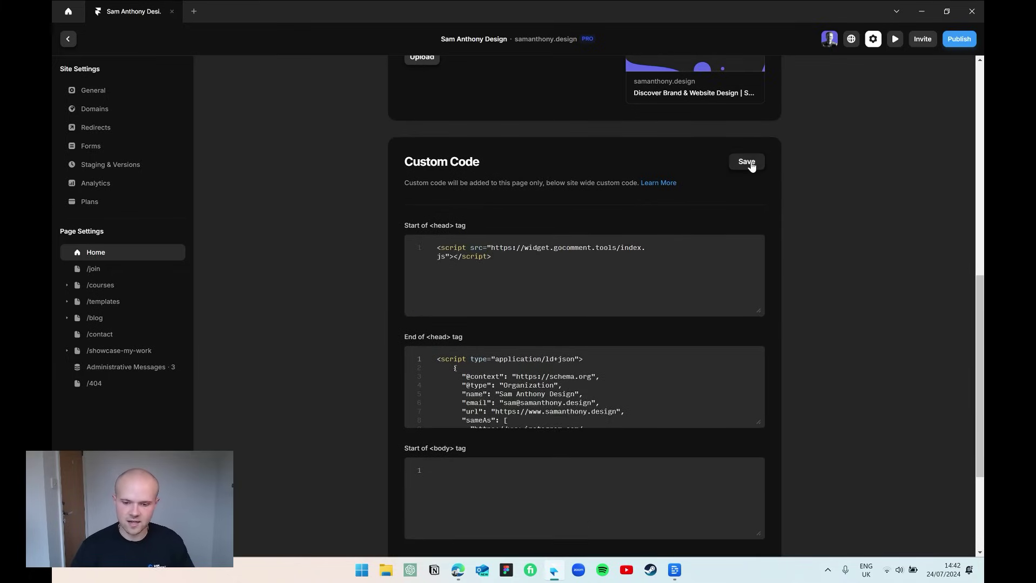
{"action": "left_click", "coordinate": [946, 45]}
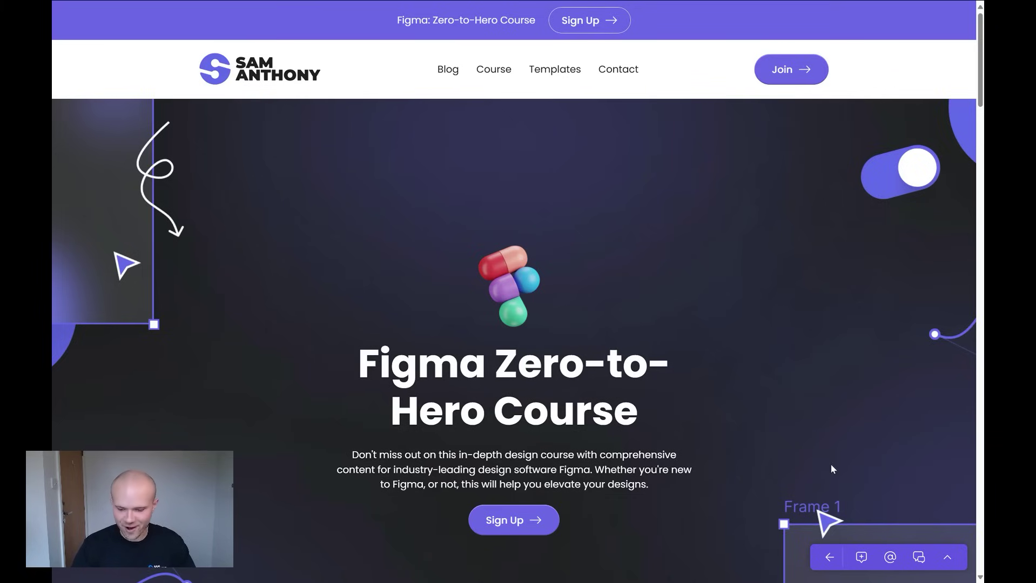
Open the GoComment comments sidebar on the live site, showing 0 comments
{"action": "scroll", "coordinate": [830, 465], "scroll_direction": "down", "scroll_amount": 2}
{"action": "scroll", "coordinate": [830, 464], "scroll_direction": "up", "scroll_amount": 2}
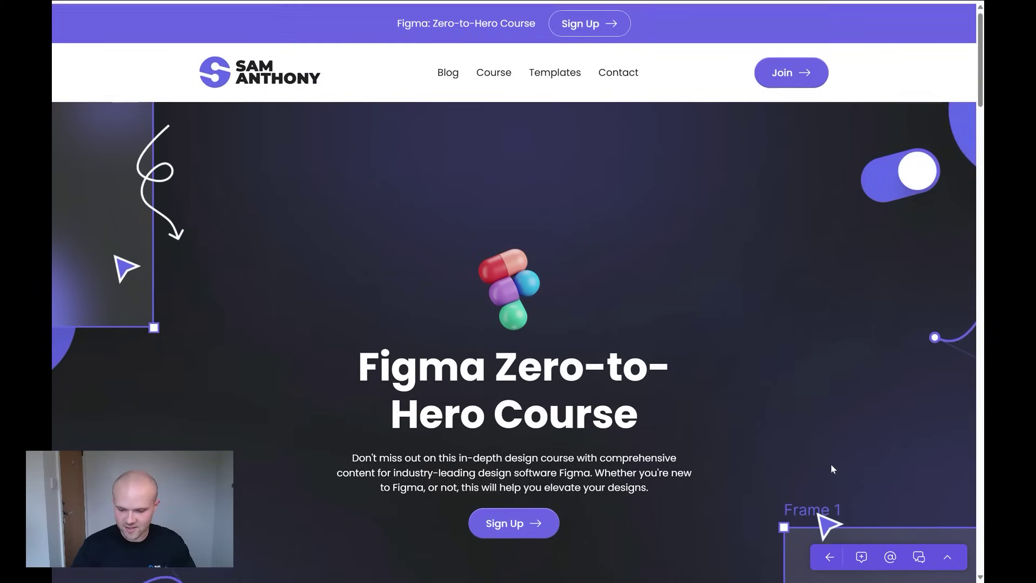
{"action": "left_click", "coordinate": [948, 558]}
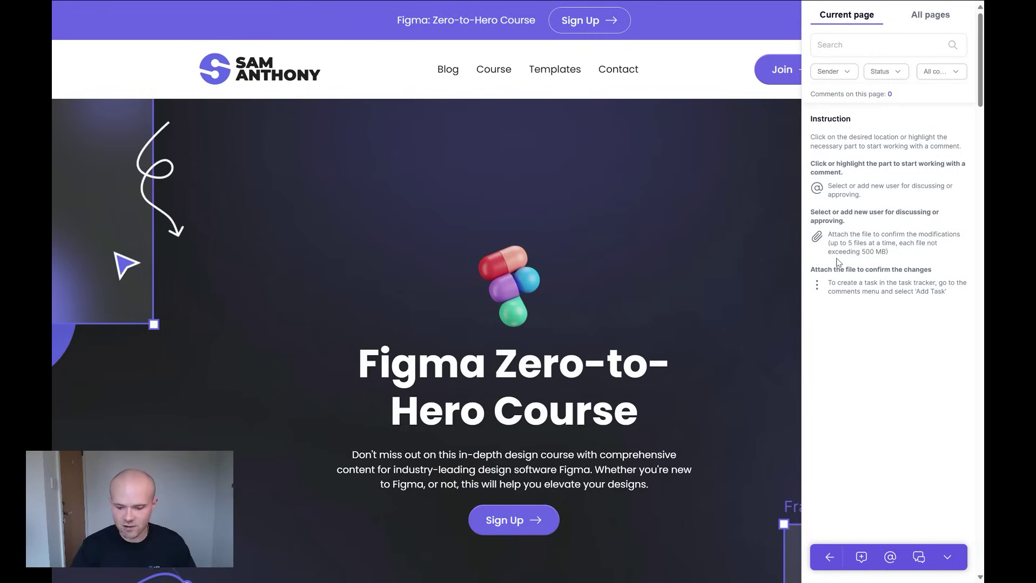
Close the comments sidebar and toggle Leave comment mode on and off twice
{"action": "left_click", "coordinate": [947, 562]}
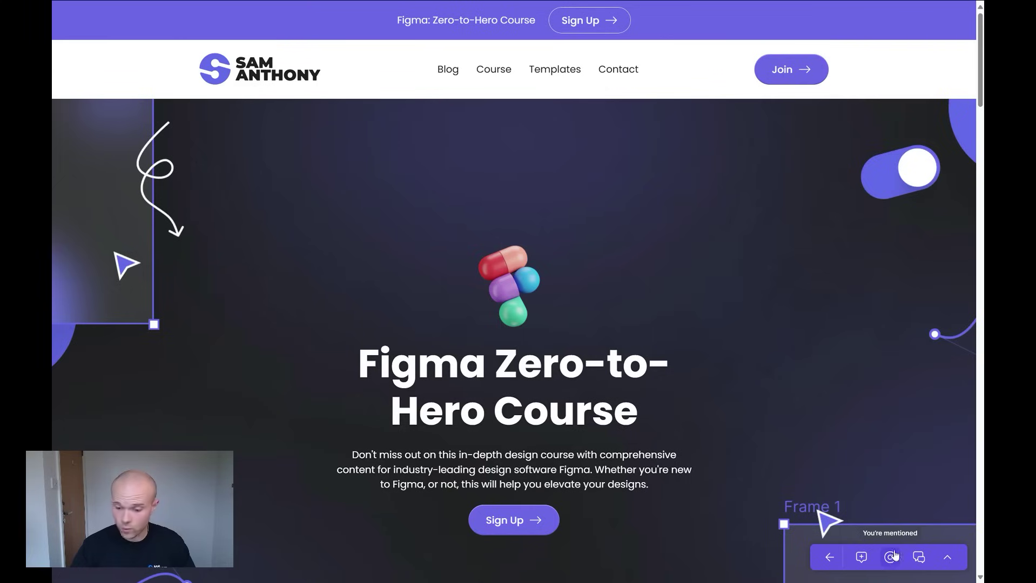
{"action": "left_click", "coordinate": [862, 558]}
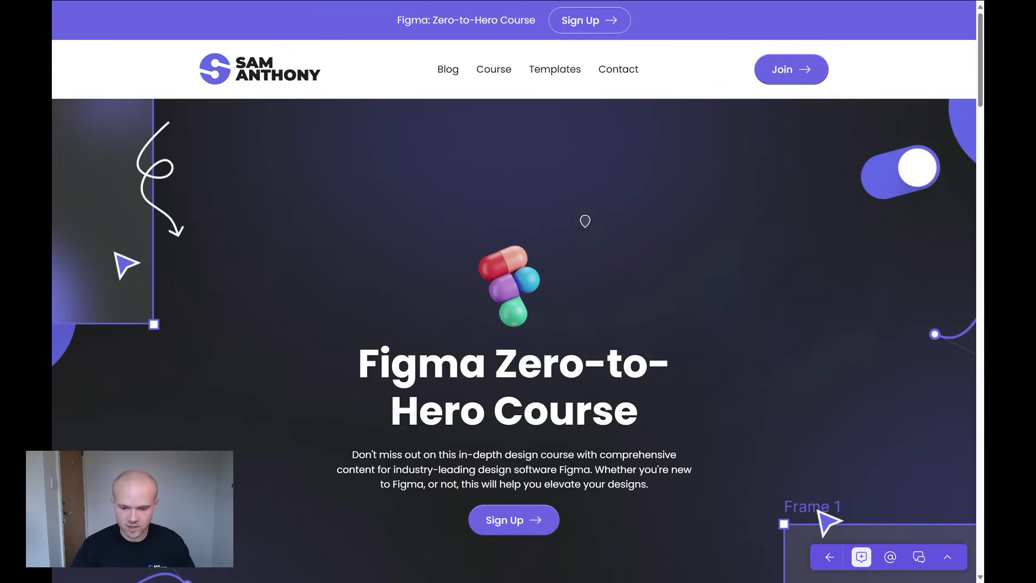
{"action": "left_click", "coordinate": [860, 558]}
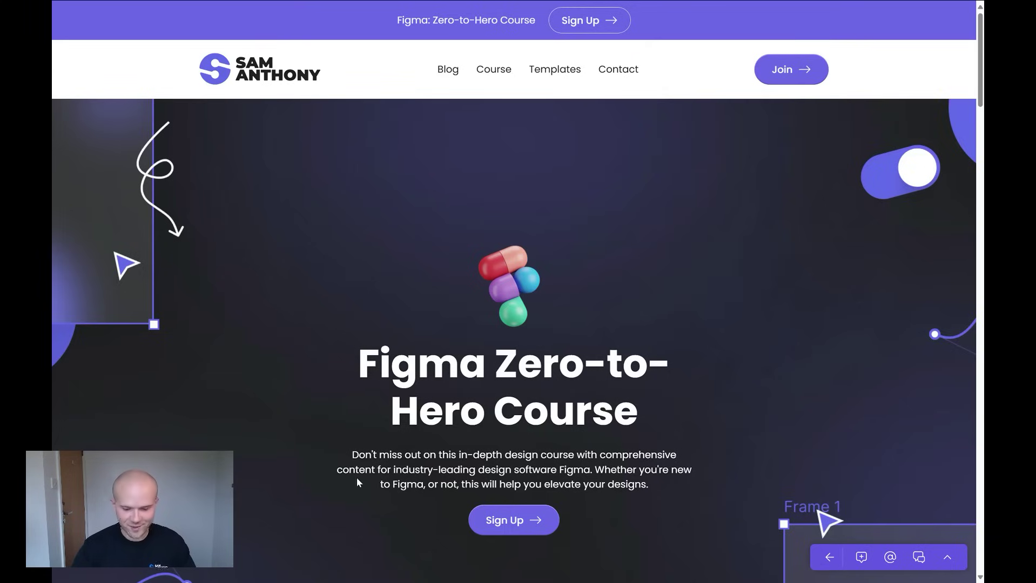
{"action": "scroll", "coordinate": [770, 411], "scroll_direction": "down", "scroll_amount": 1}
{"action": "scroll", "coordinate": [770, 411], "scroll_direction": "up", "scroll_amount": 1}
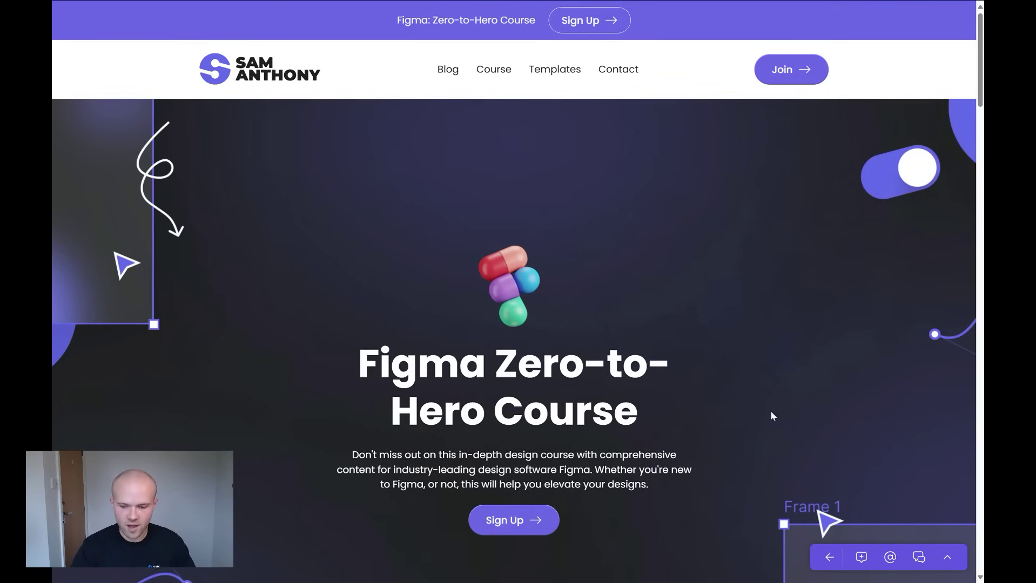
{"action": "left_click", "coordinate": [861, 557]}
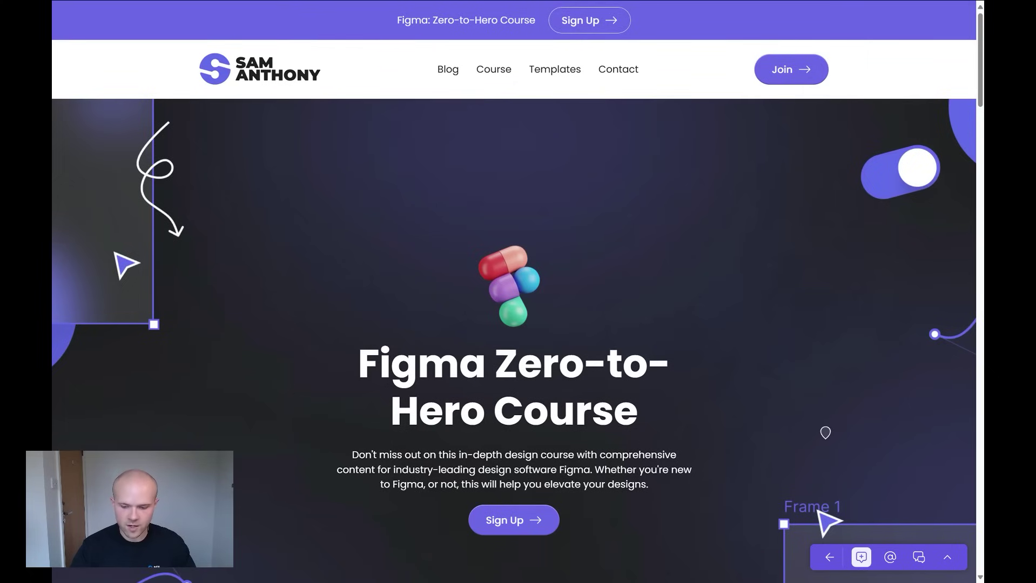
{"action": "left_click", "coordinate": [860, 562]}
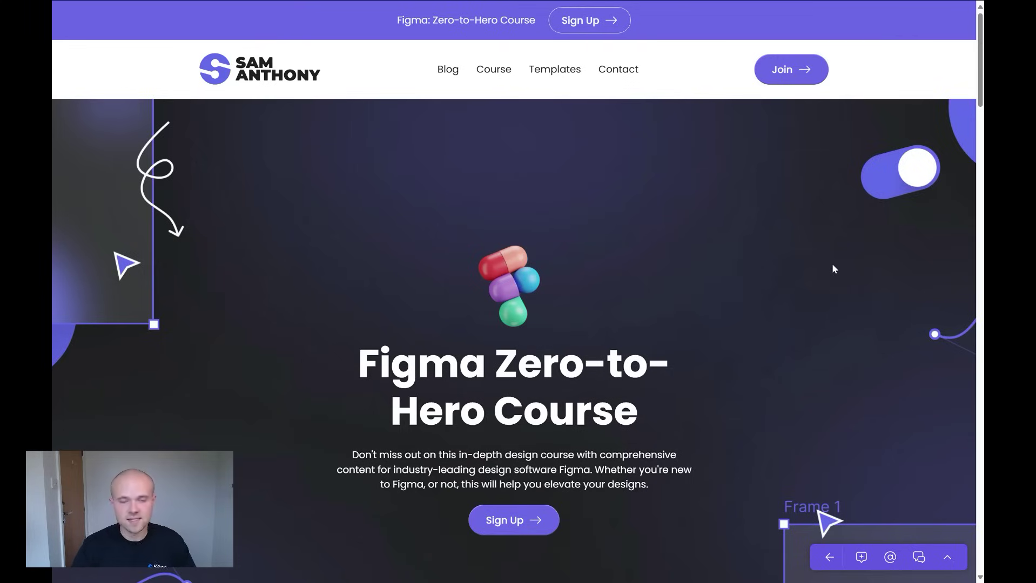
Activate GoComment's comment-placing mode with the C shortcut
{"action": "key", "text": "c"}
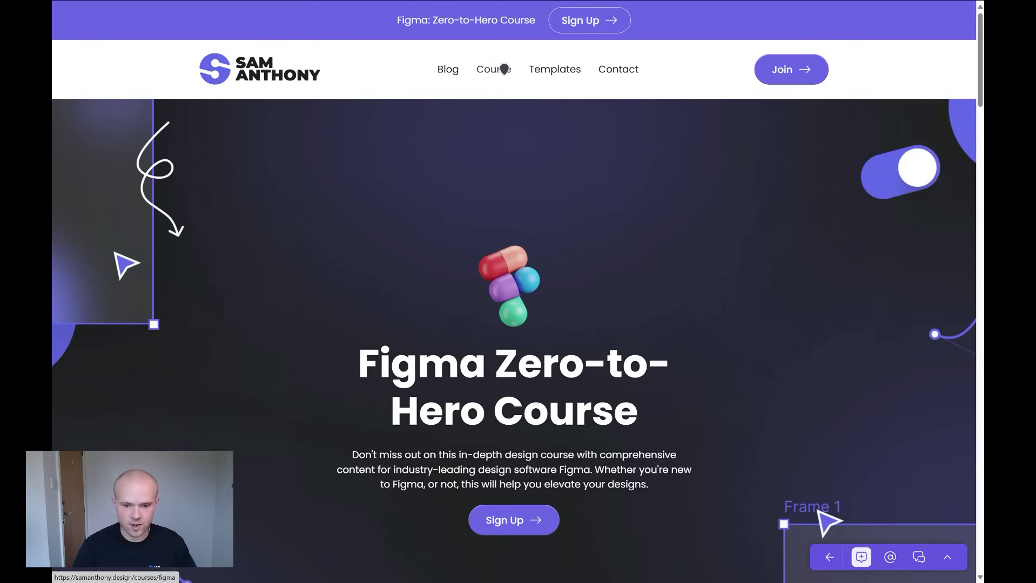
Post 'Add incentives, discounts, social proof' on the banner title and verify it in the comments list
{"action": "left_click", "coordinate": [477, 16]}
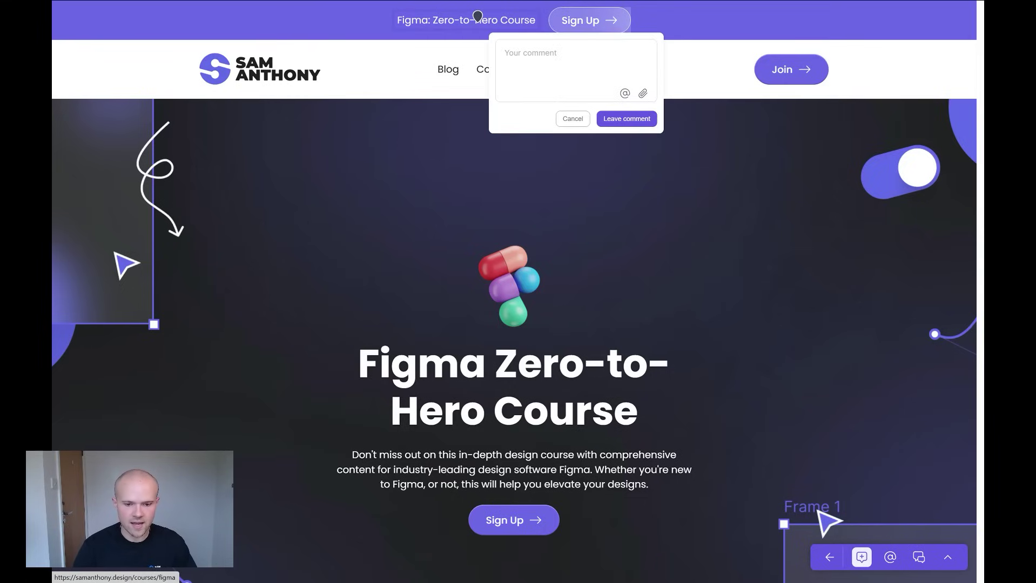
{"action": "type", "text": "Add incentives, dis"}
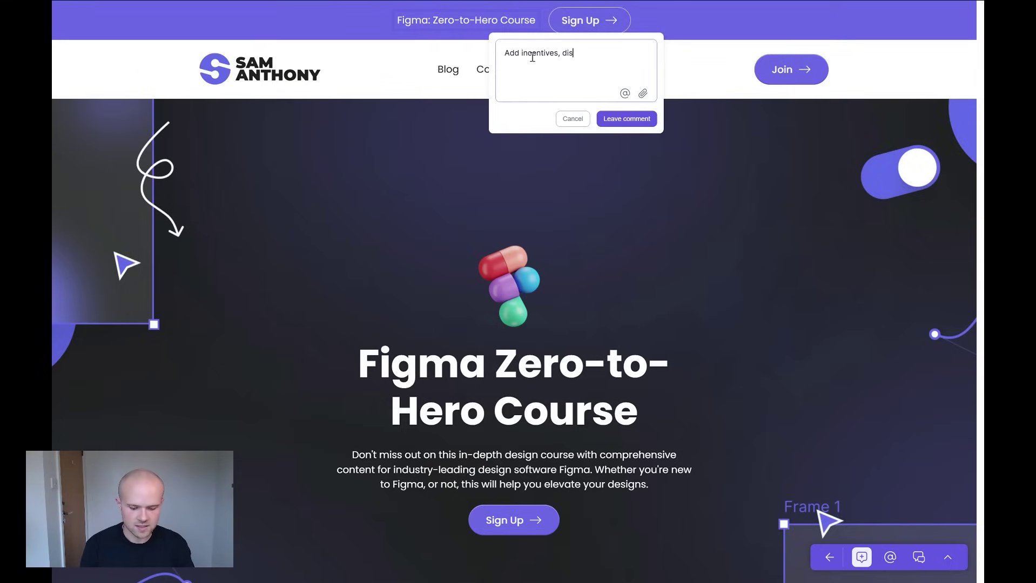
{"action": "type", "text": "counts, social proof"}
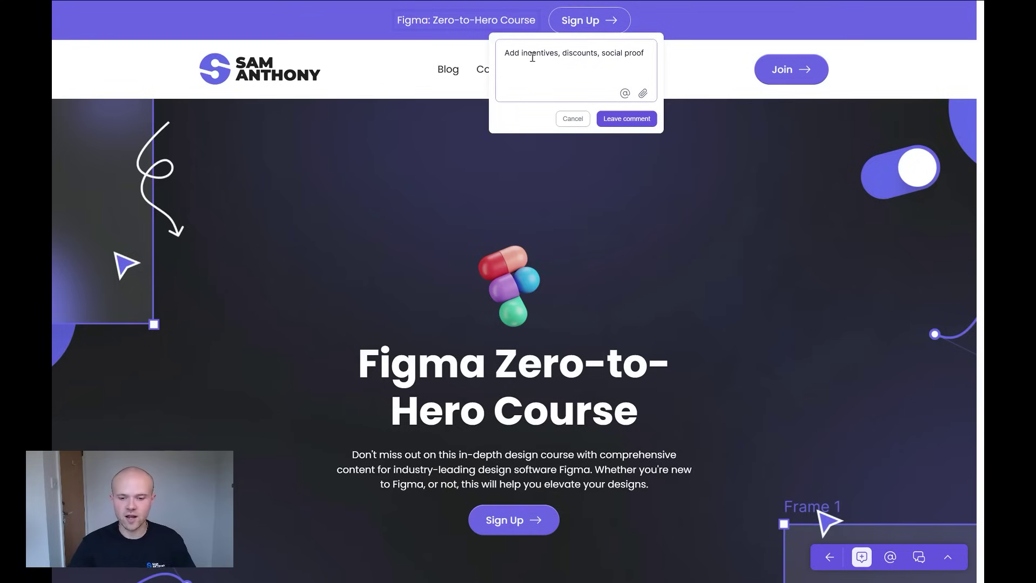
{"action": "left_click", "coordinate": [619, 120]}
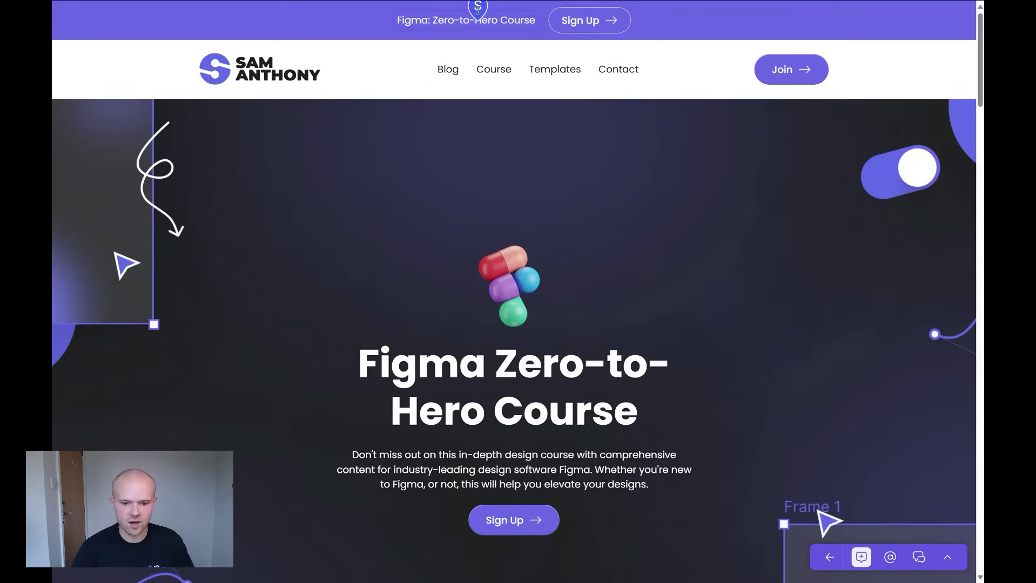
{"action": "left_click", "coordinate": [947, 557]}
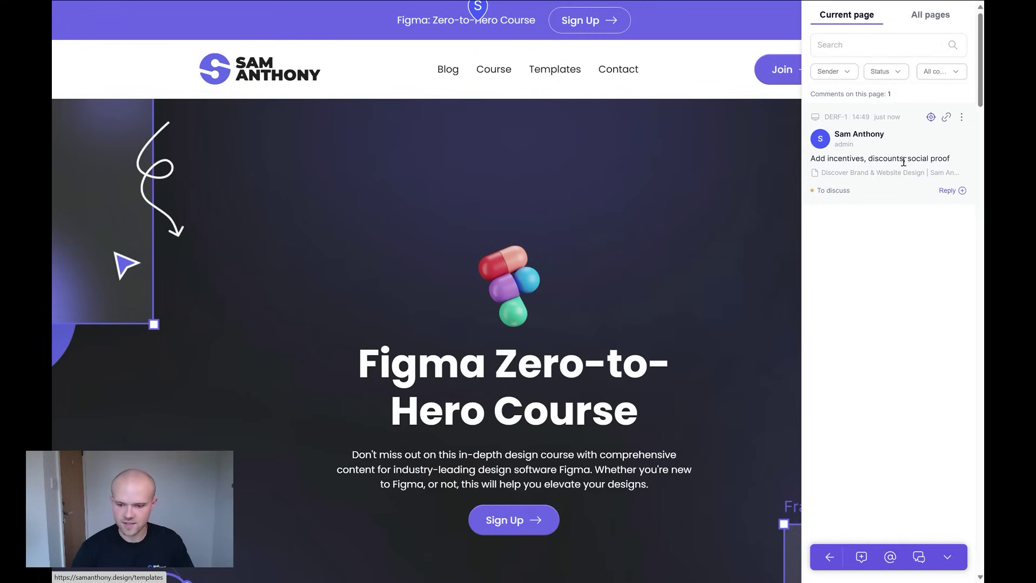
{"action": "left_click", "coordinate": [949, 558]}
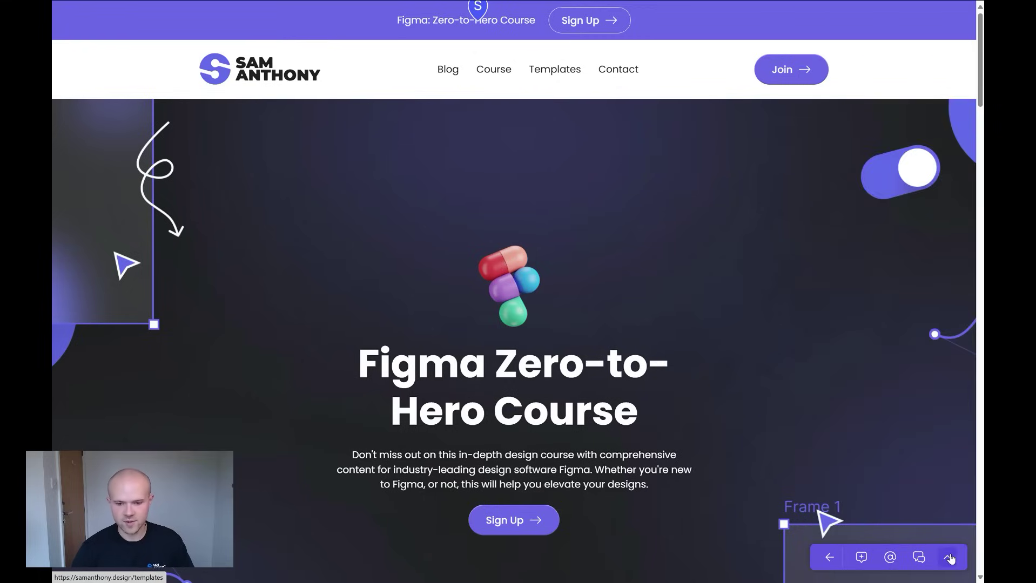